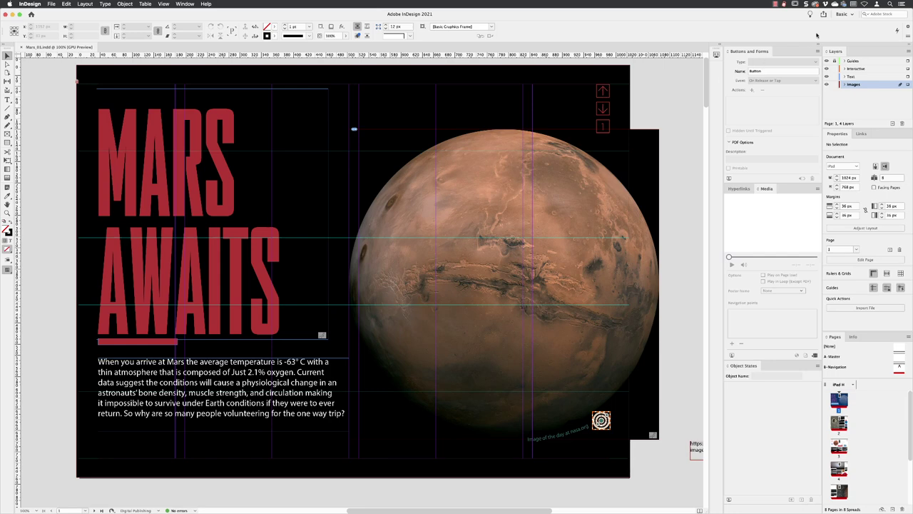
- Start Publish Online, title it 'Mars Edition' and let viewers download a PDF
click(823, 14)
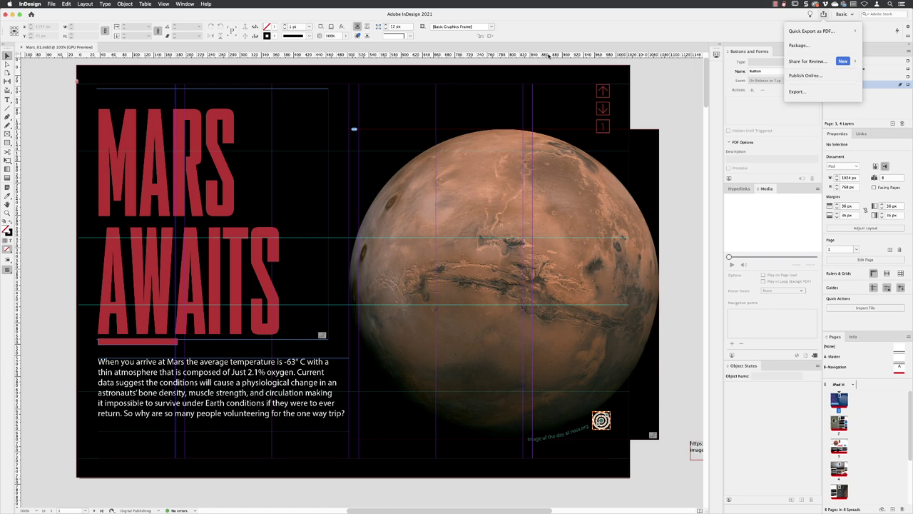
click(52, 3)
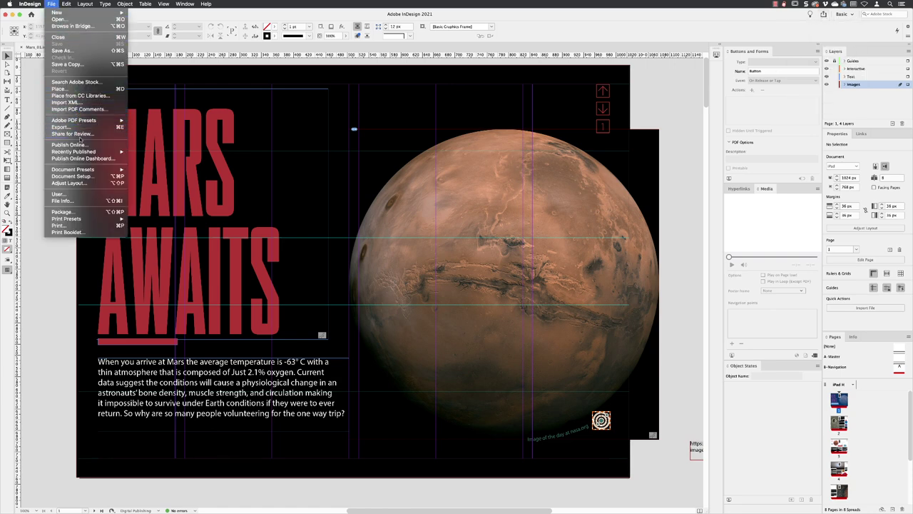
click(82, 145)
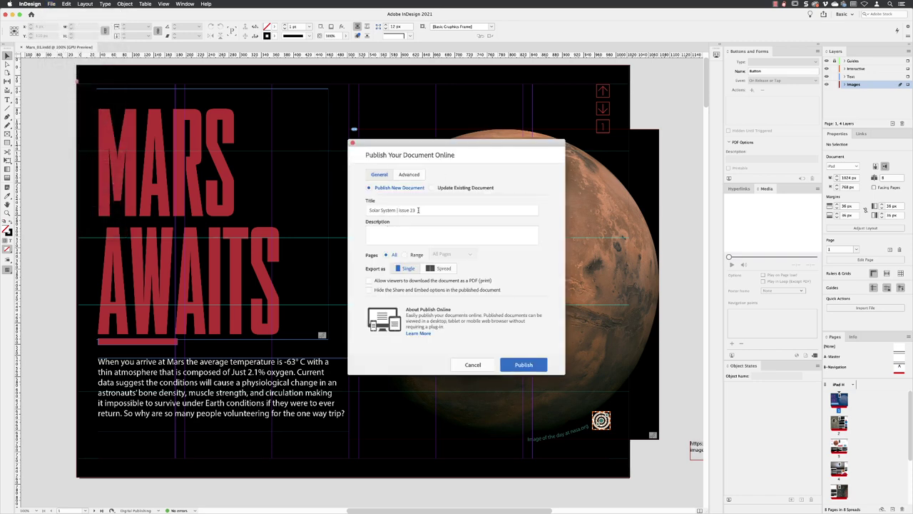
drag(418, 210, 363, 211)
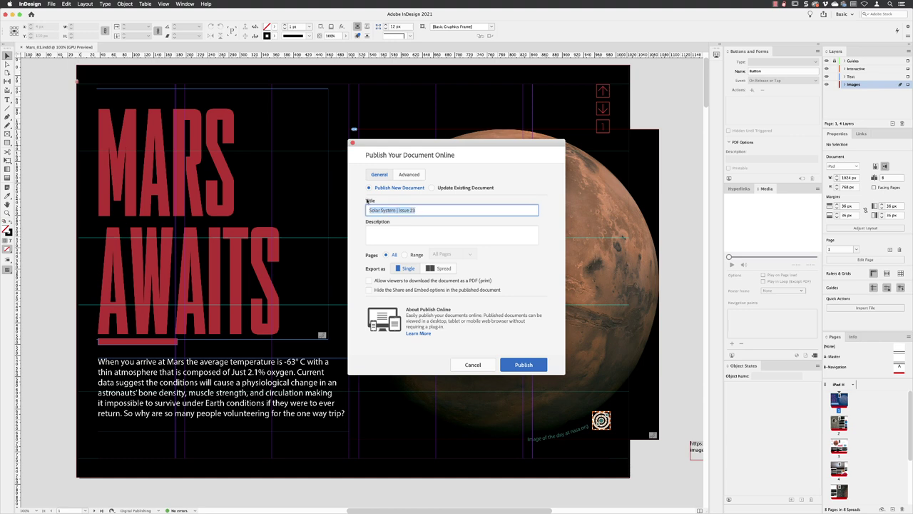
text(Mars Edition)
click(369, 280)
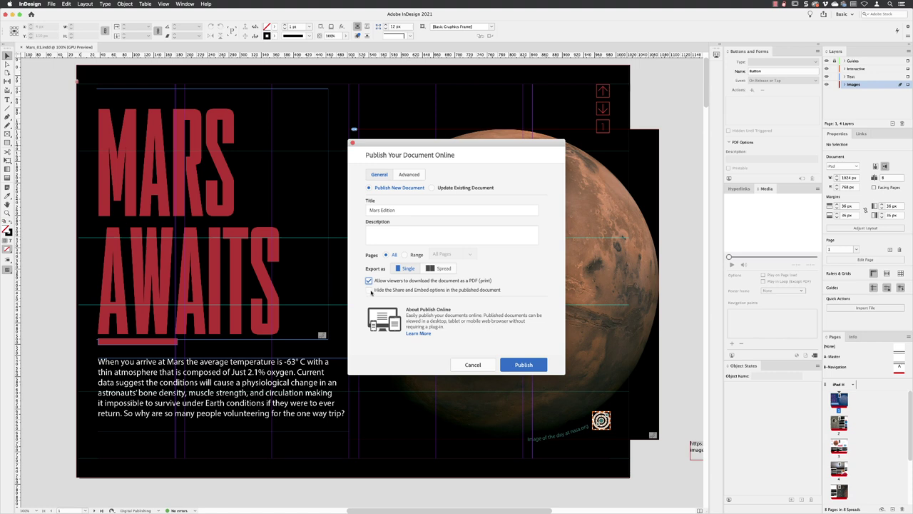
- In the Advanced settings, set image resolution to HiDPI (144 PPI)
click(416, 176)
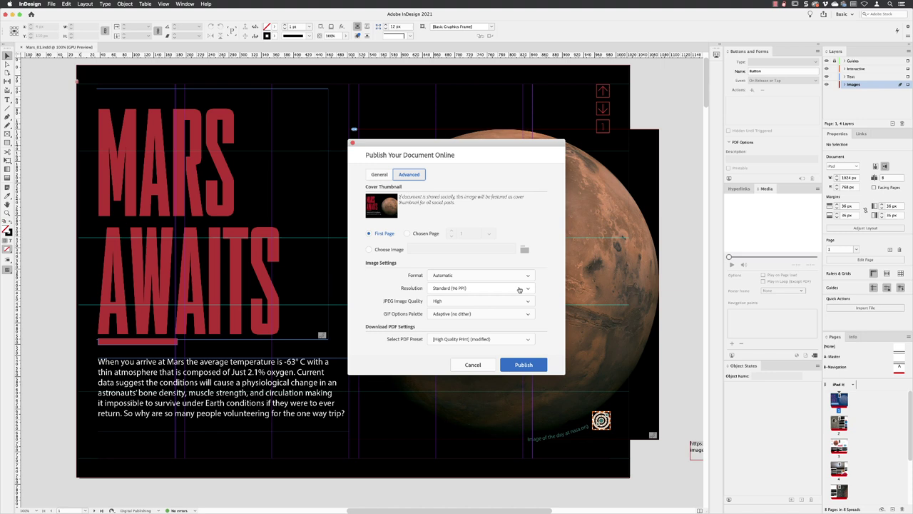
click(520, 289)
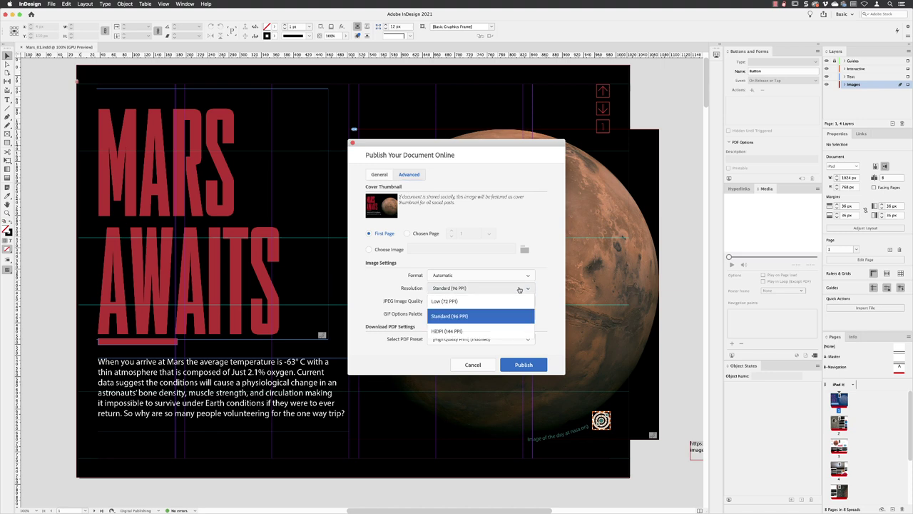
click(471, 332)
mouse_move(541, 290)
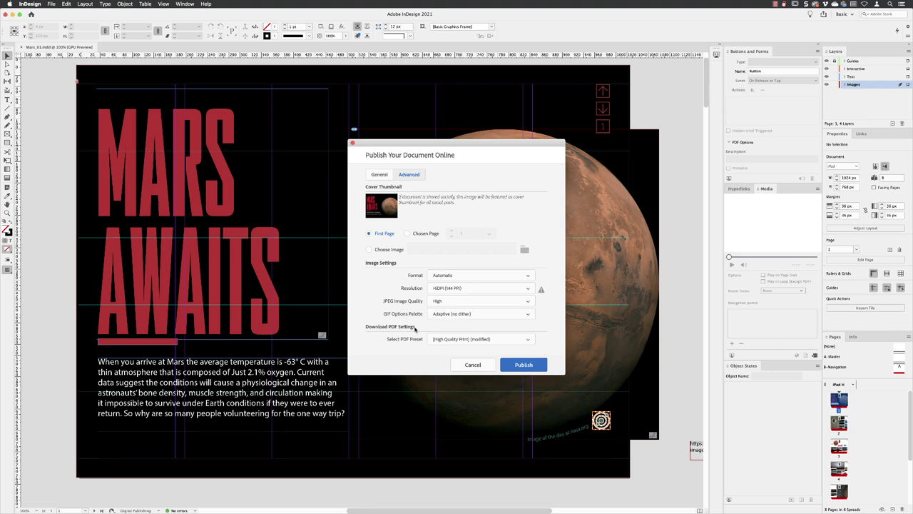
- Choose the [Smallest File Size] preset for the downloadable PDF
click(495, 339)
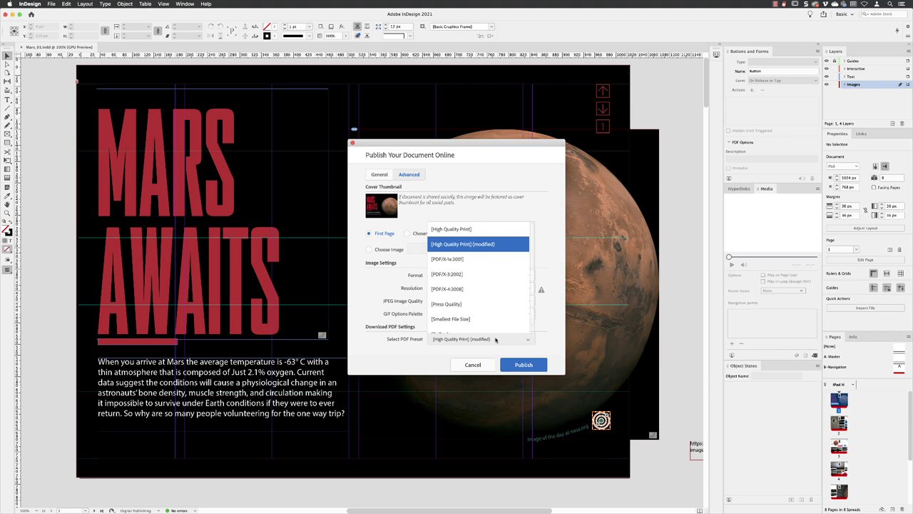
scroll(489, 316, down, 1)
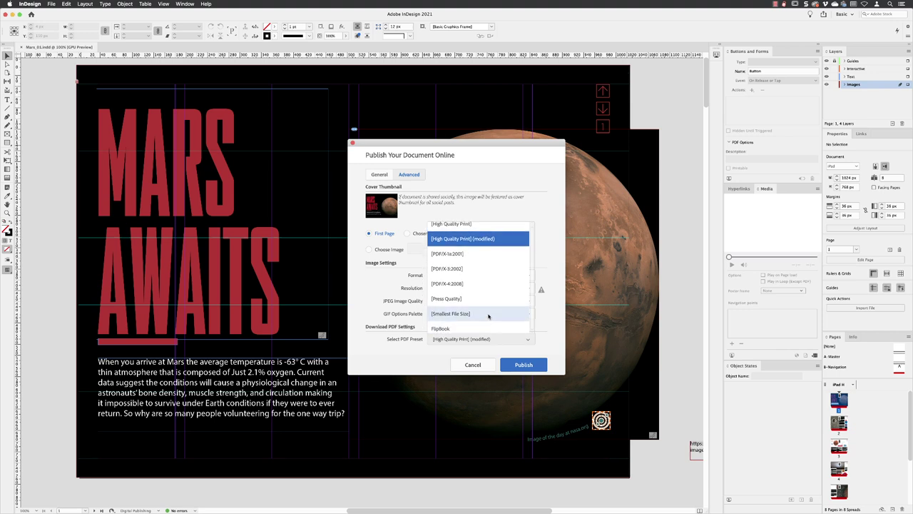
scroll(488, 316, up, 1)
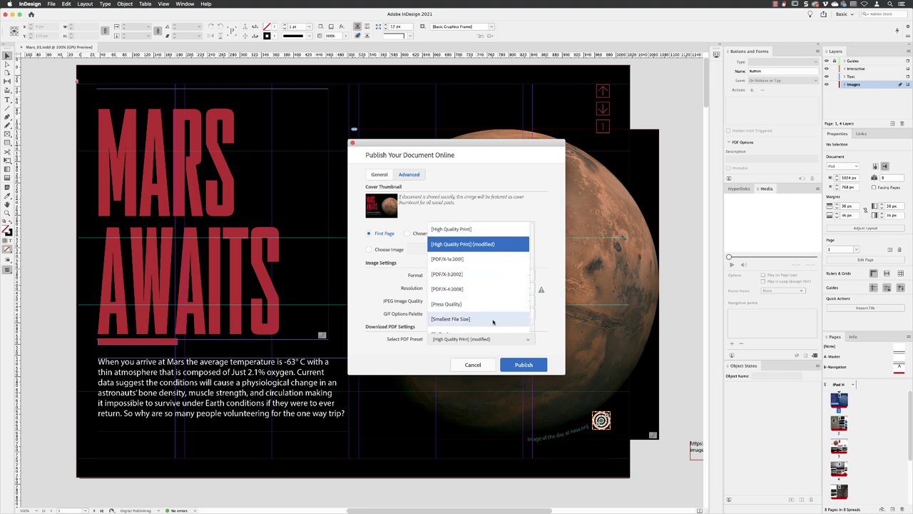
click(493, 319)
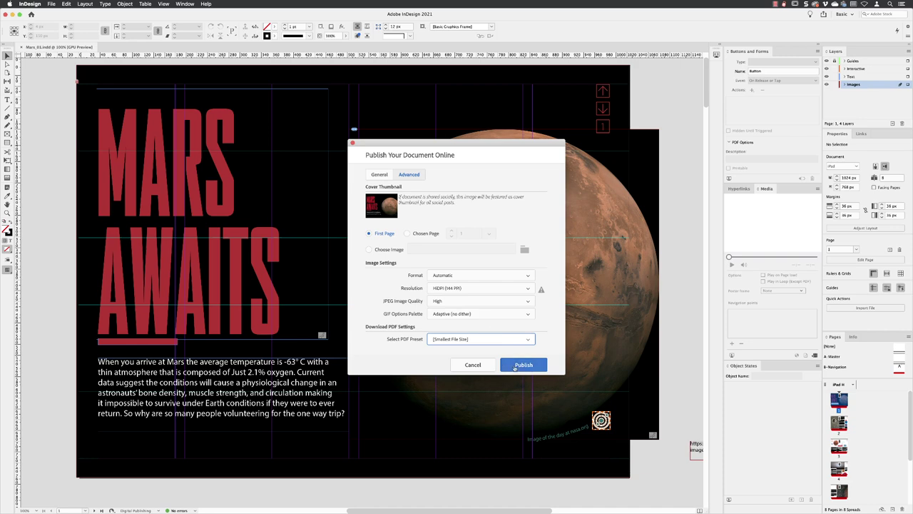
- Publish the Mars Edition and view the uploaded document in Chrome
click(516, 366)
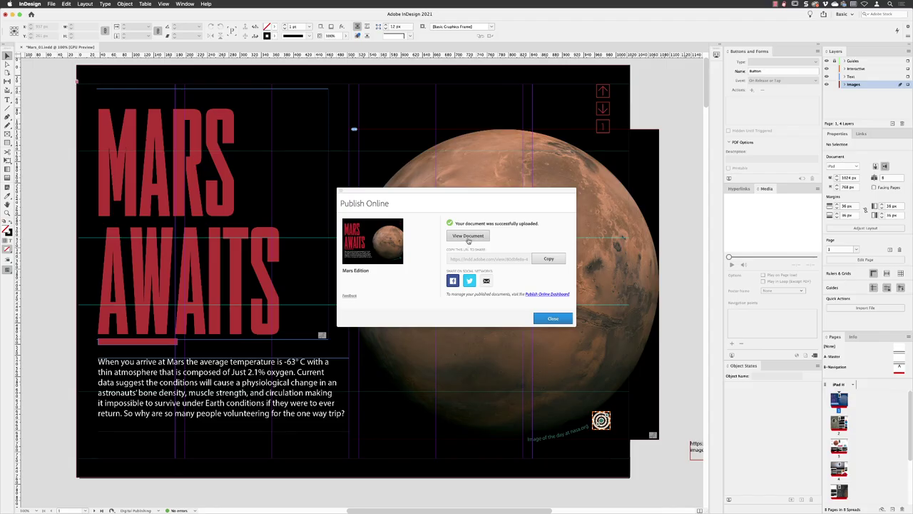
click(468, 237)
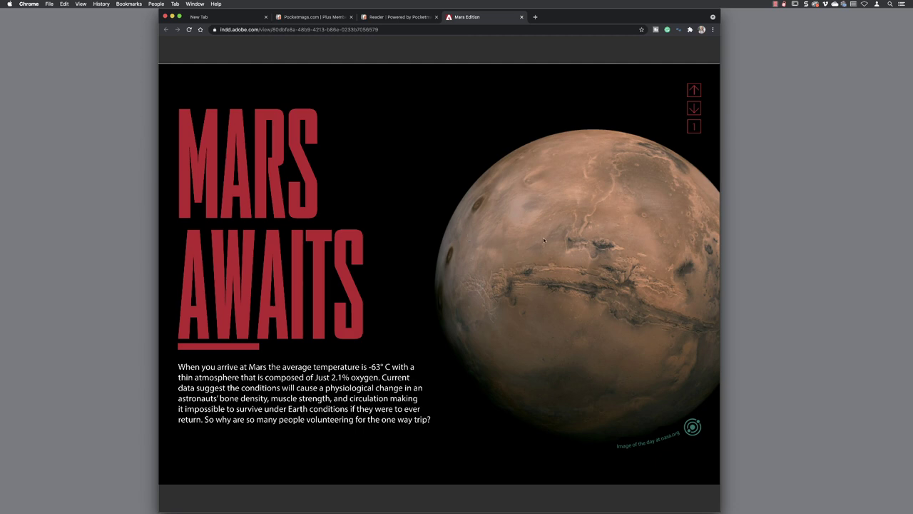
- Page through to The Martian Core on page 5, advancing the slideshow three images
click(694, 108)
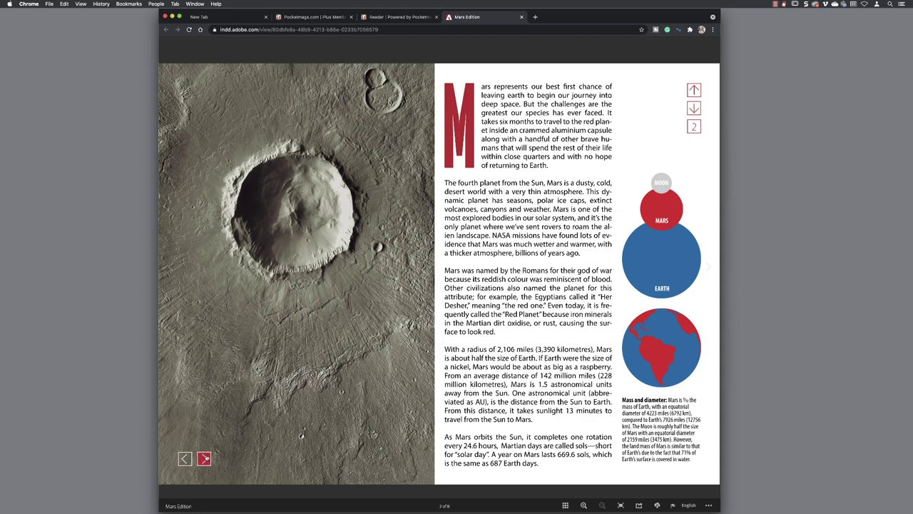
click(204, 459)
click(204, 459)
click(204, 459)
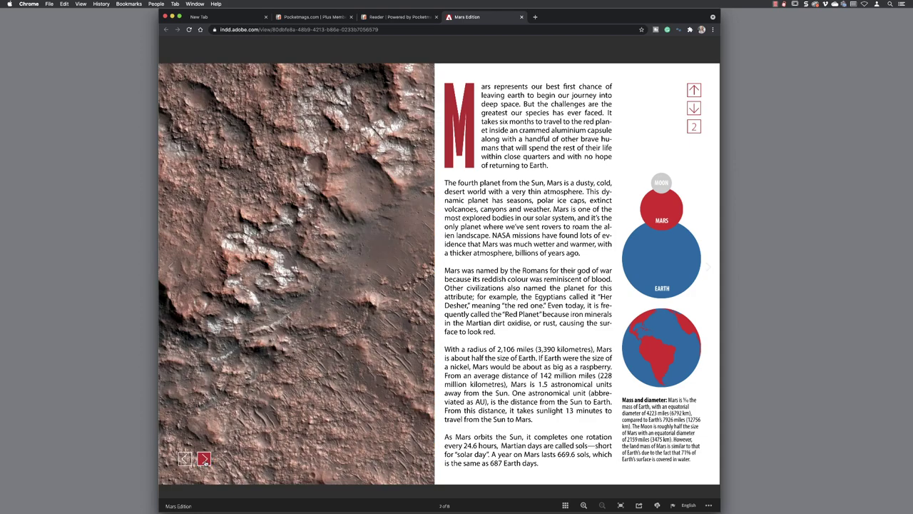
click(692, 109)
key(Right)
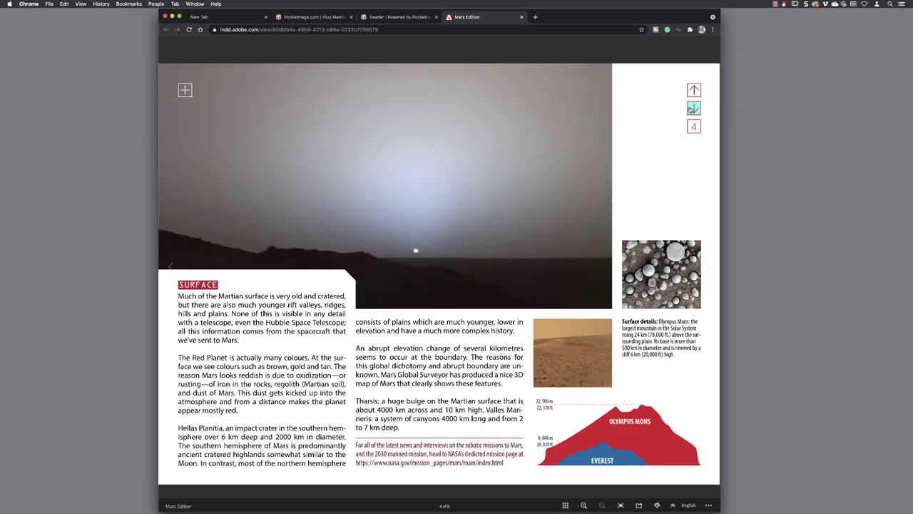
key(Right)
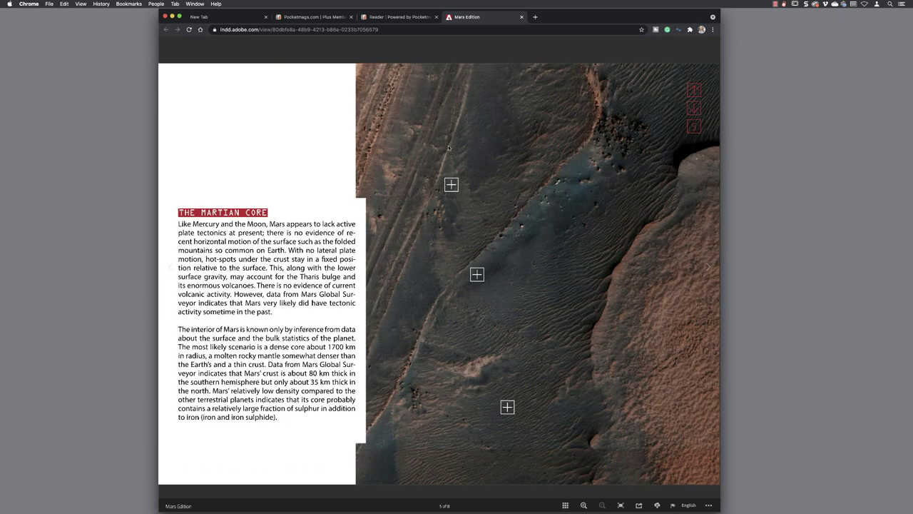
- Open the three hotspot info boxes, including 12 December 2013 and 6 August 2012
click(451, 186)
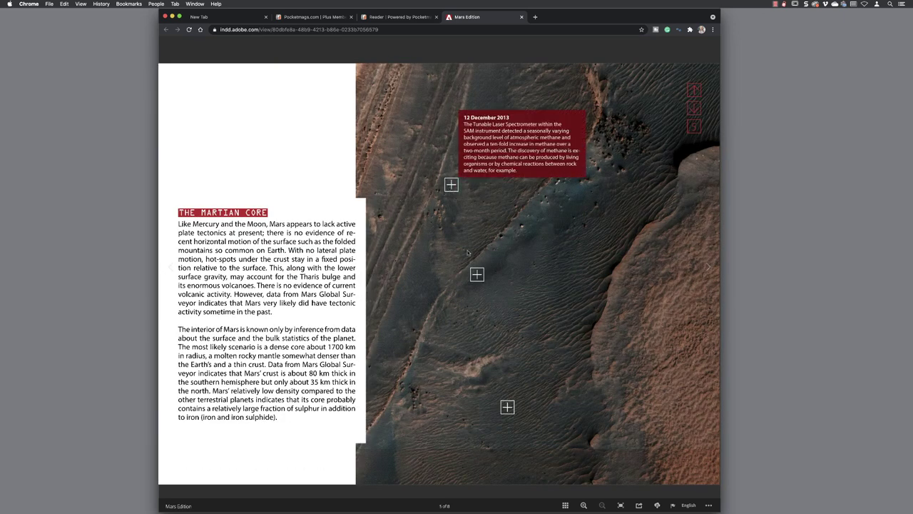
click(477, 274)
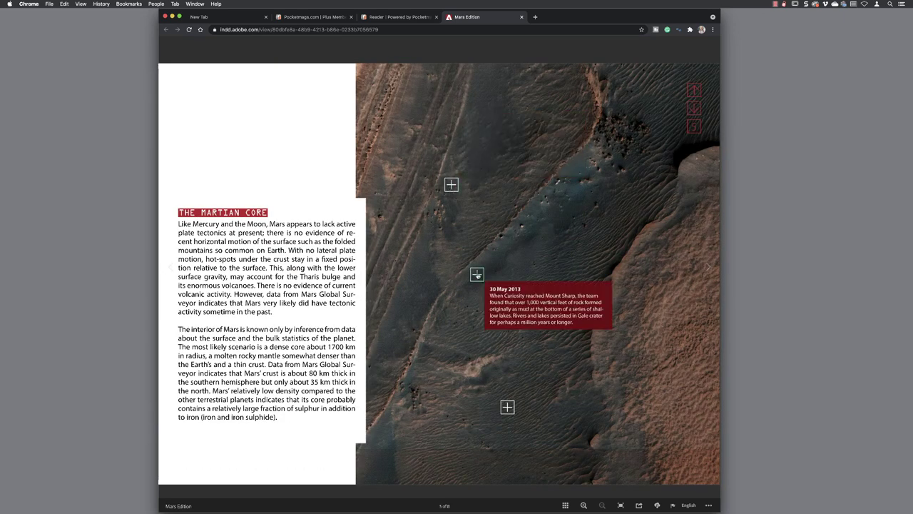
click(507, 408)
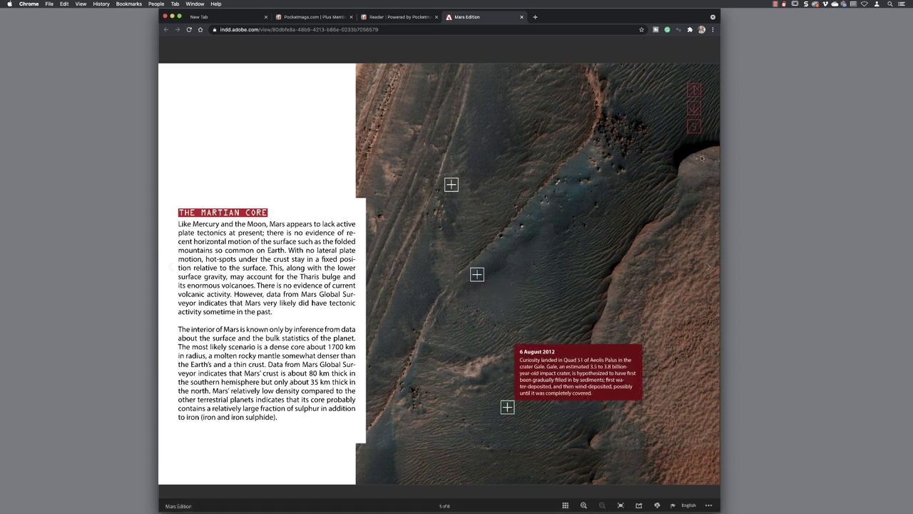
- Turn to the Curiosity page and show, then hide, the rover photo popup
click(694, 109)
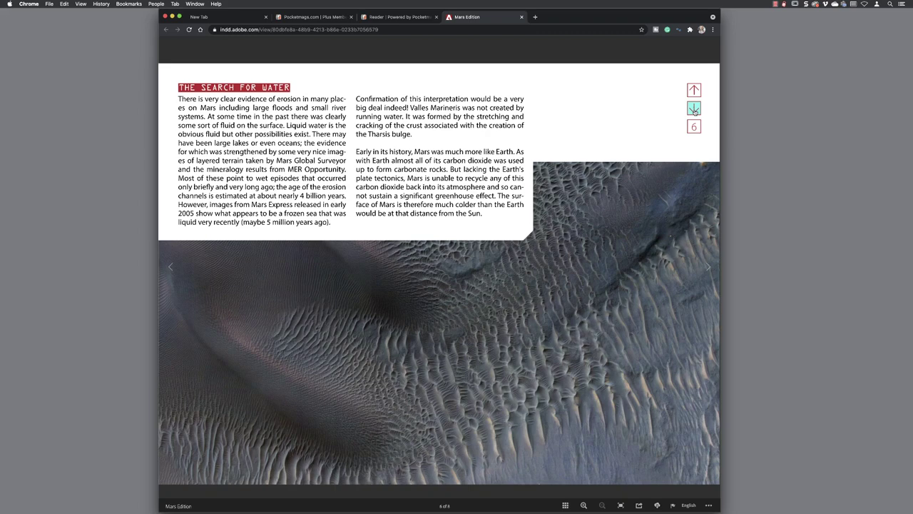
click(694, 110)
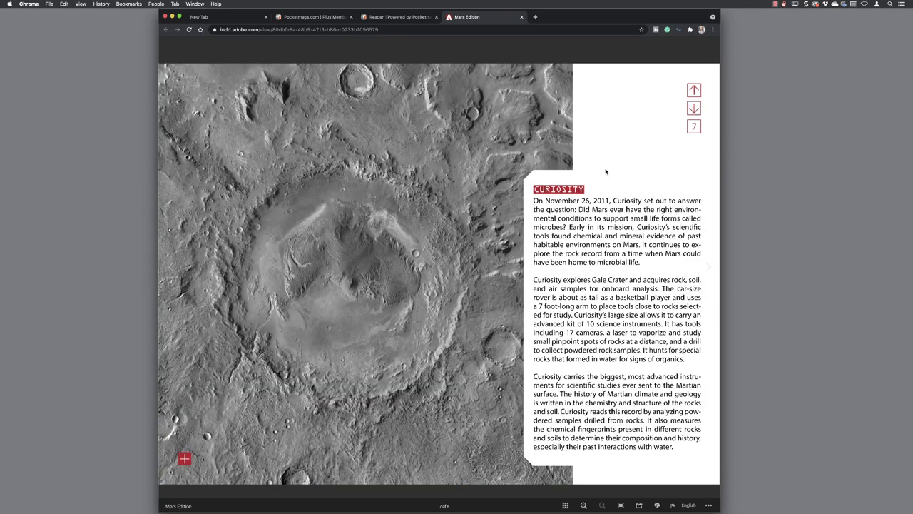
click(184, 460)
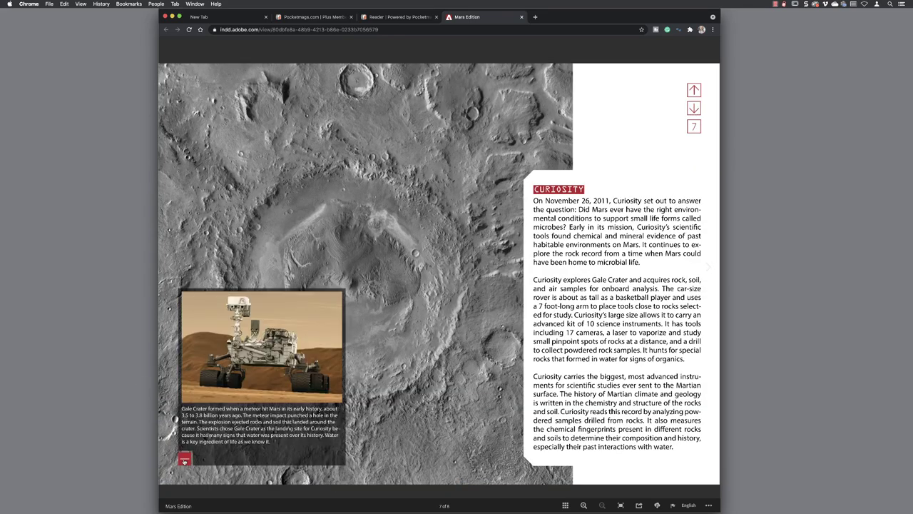
click(184, 460)
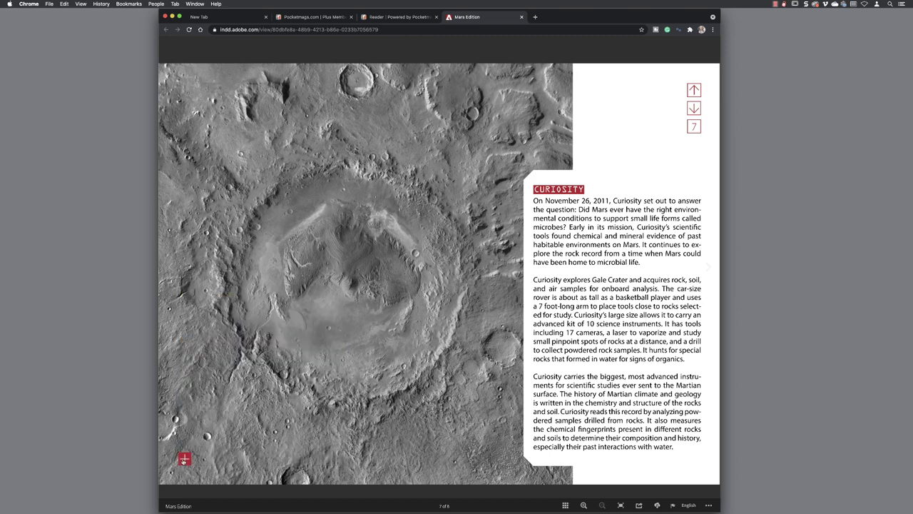
- On the final page, play the one-minute Mars video and show the page thumbnails
click(694, 108)
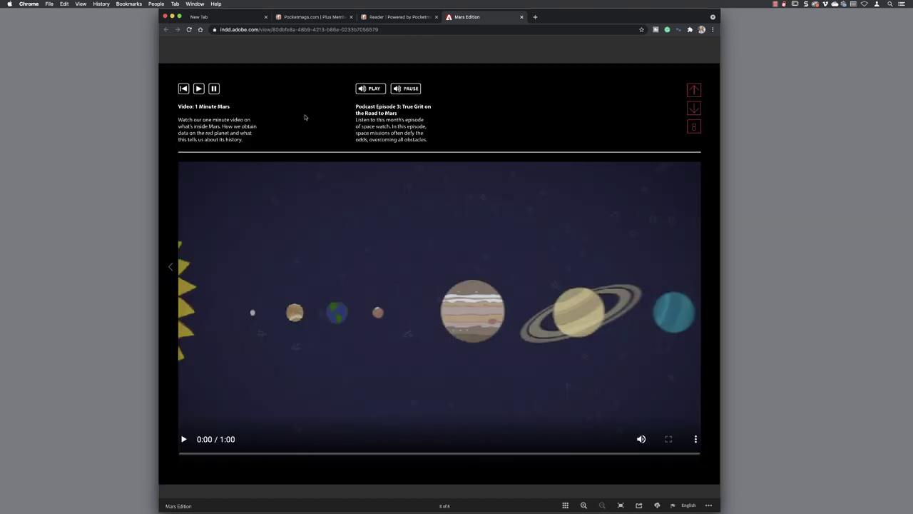
click(198, 89)
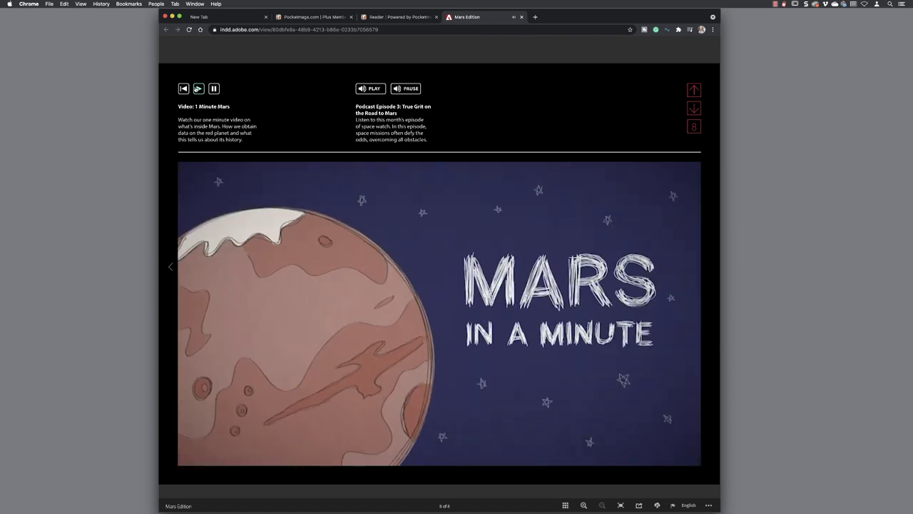
click(565, 505)
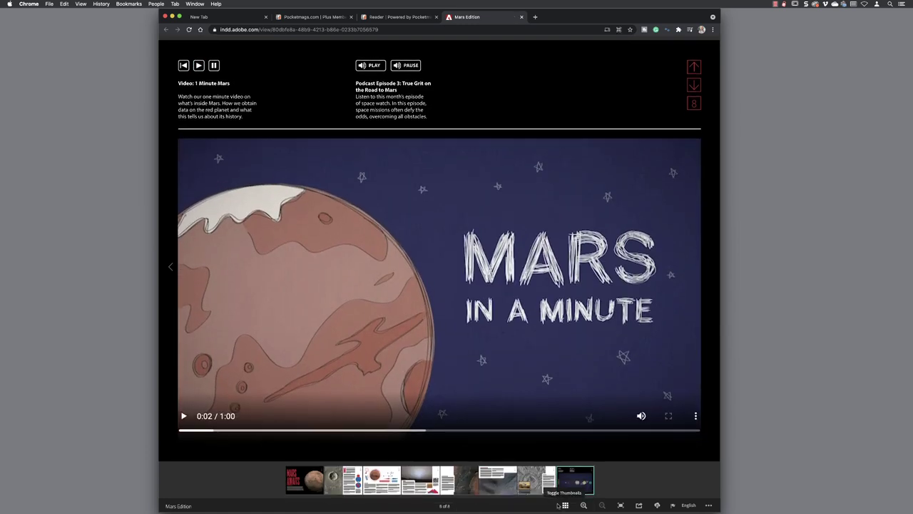
- Step back through the page thumbnails to page 2, the opening Mars spread
click(536, 478)
click(497, 483)
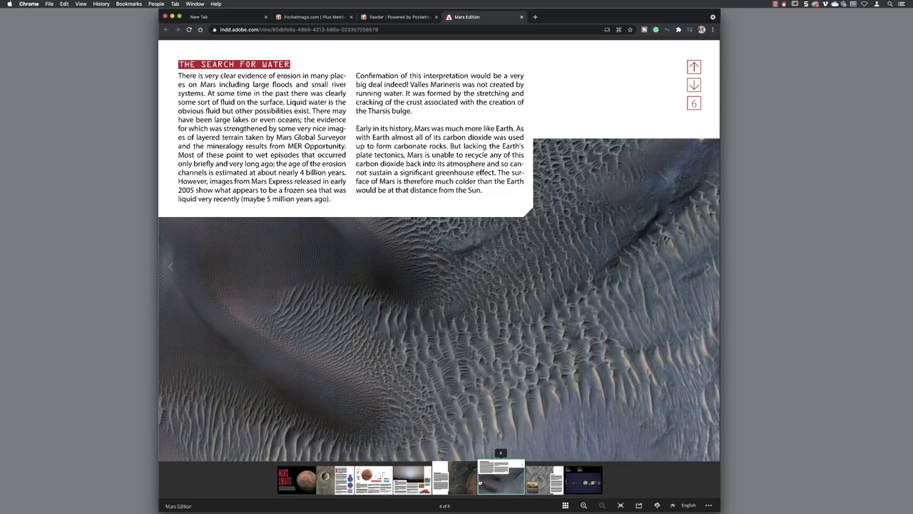
click(460, 483)
click(423, 482)
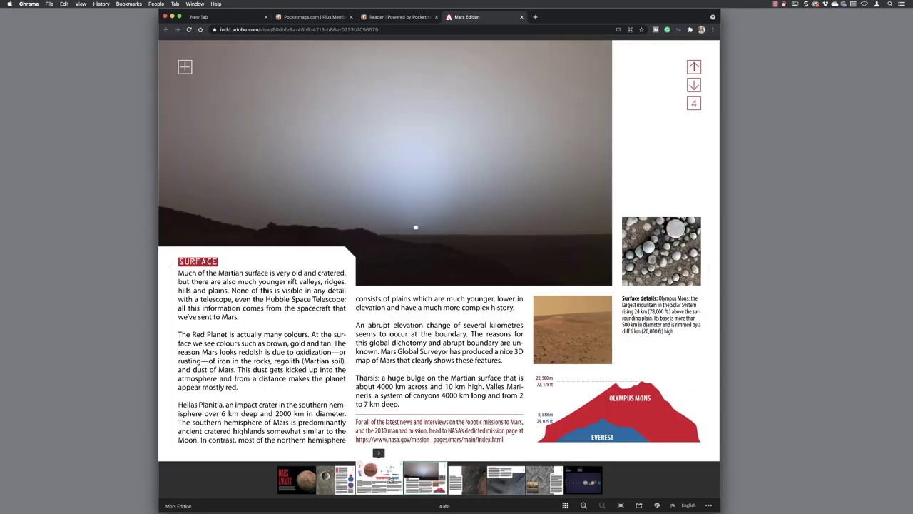
click(379, 479)
click(333, 480)
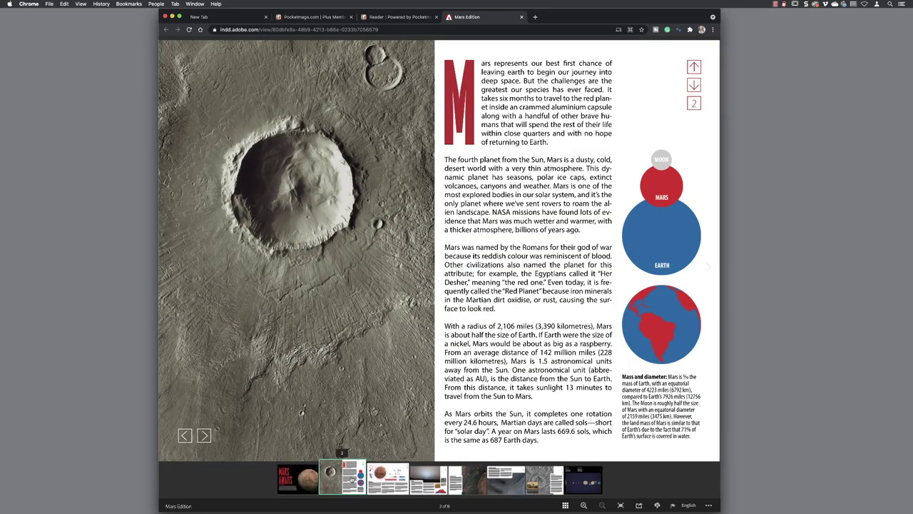
- Zoom in to pan around the Mars and Earth diagrams, zoom out, then toggle full screen
click(584, 505)
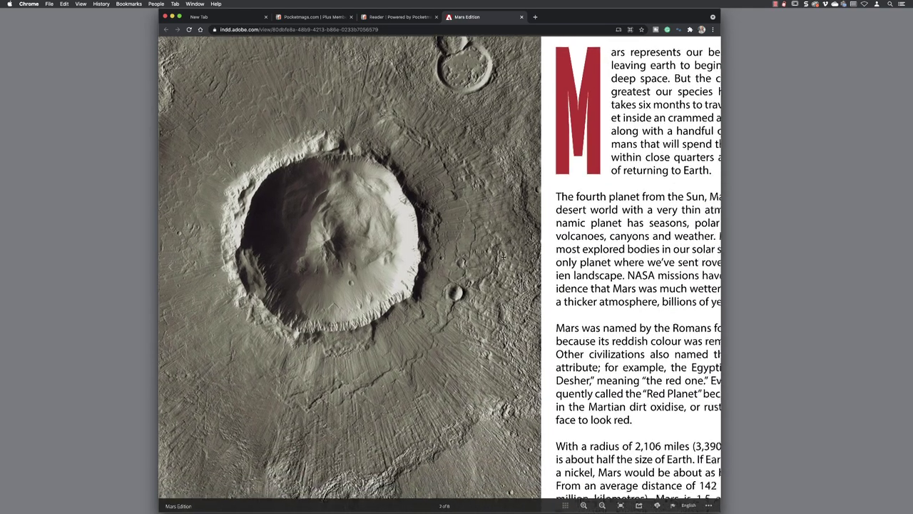
drag(538, 278, 345, 177)
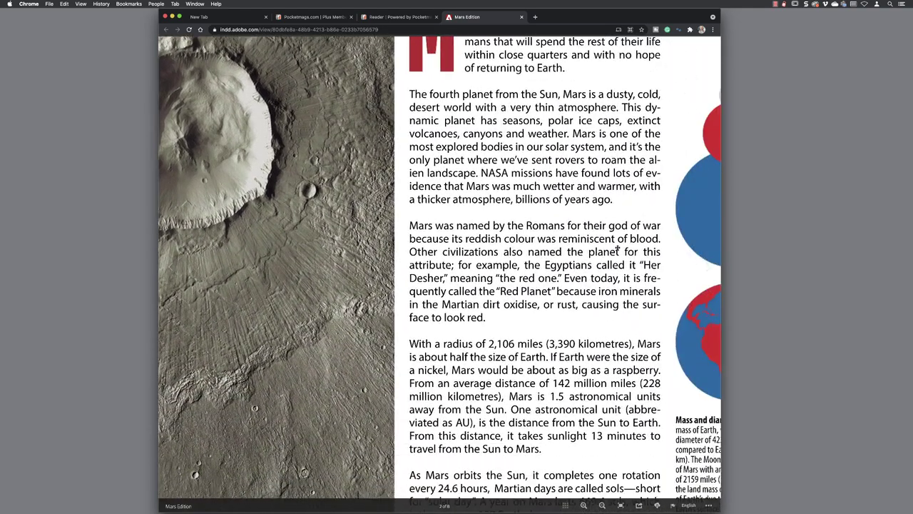
drag(540, 260, 340, 186)
scroll(434, 398, down, 5)
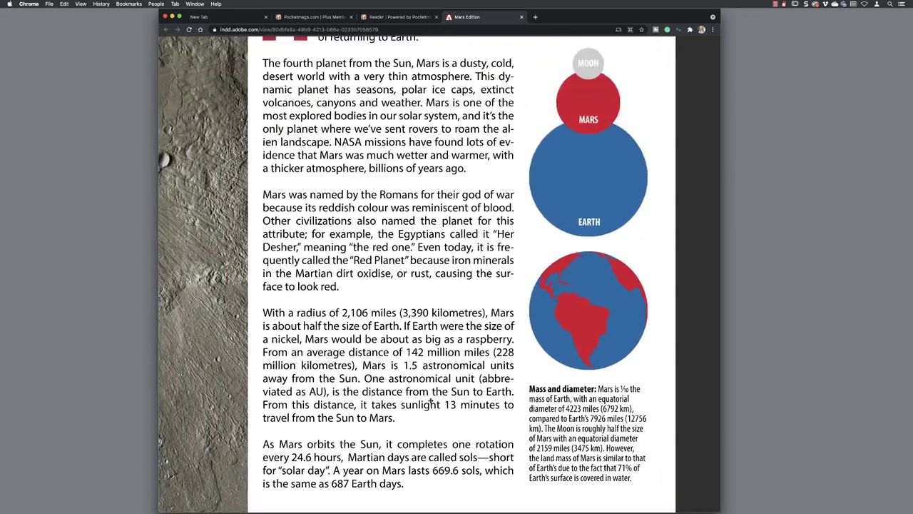
drag(431, 404, 476, 457)
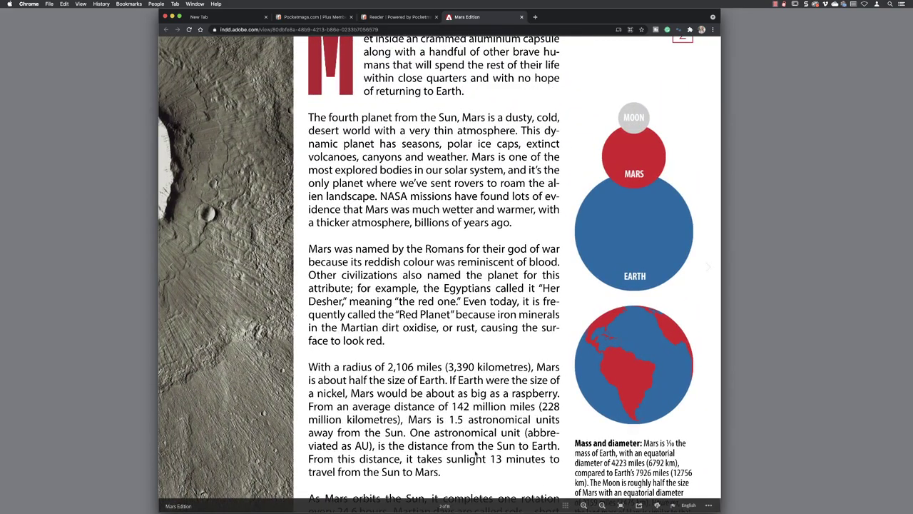
click(601, 505)
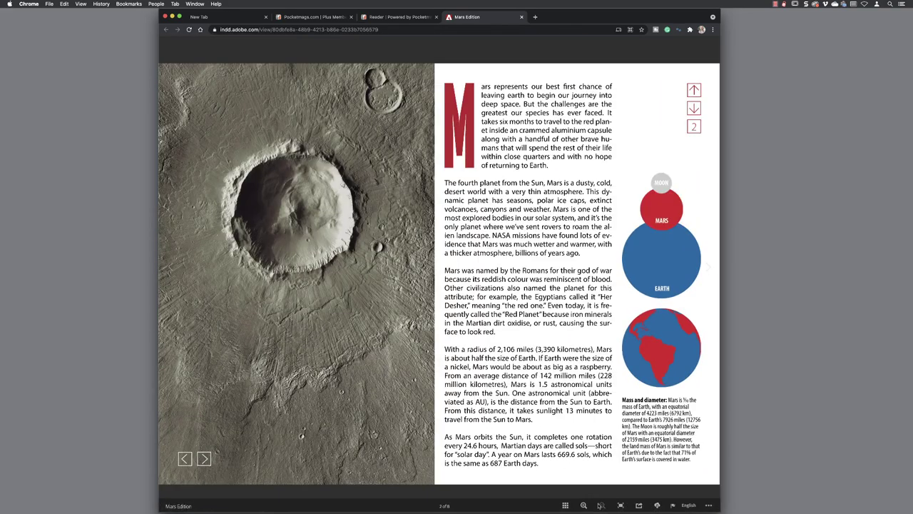
click(621, 505)
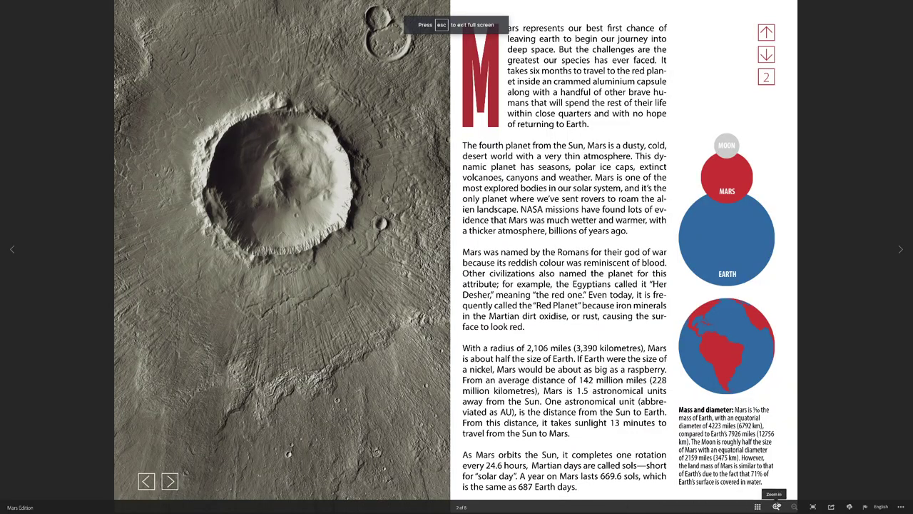
click(813, 506)
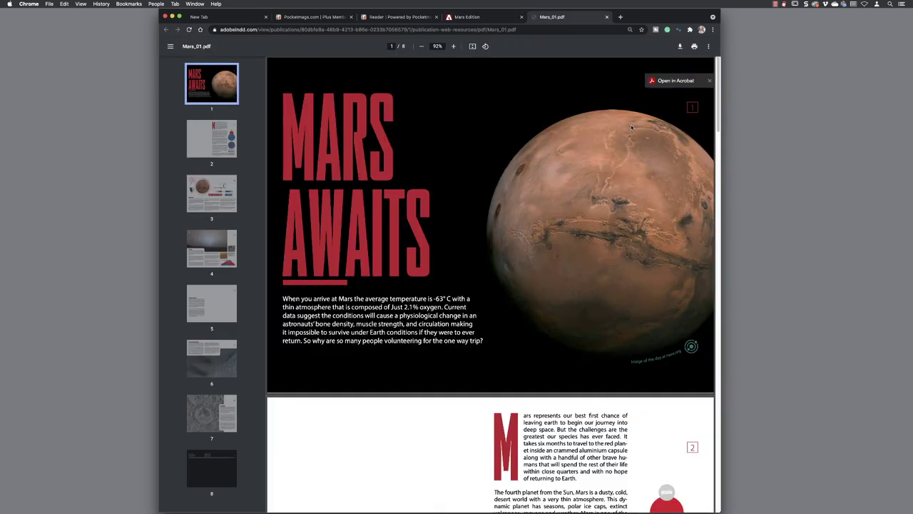
- Scroll through Mars_01.pdf, then return to the Mars Edition reader tab
drag(717, 103, 701, 74)
scroll(717, 325, down, 8)
scroll(710, 321, up, 4)
click(471, 16)
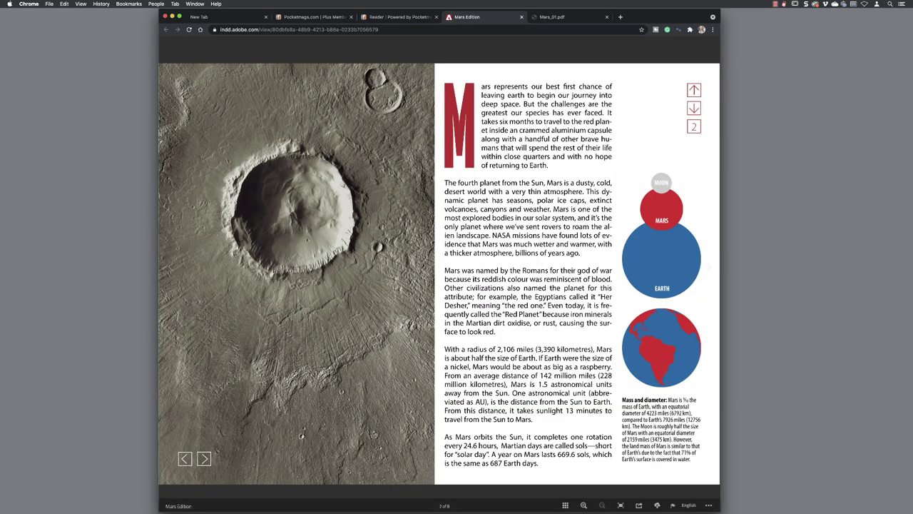
click(709, 505)
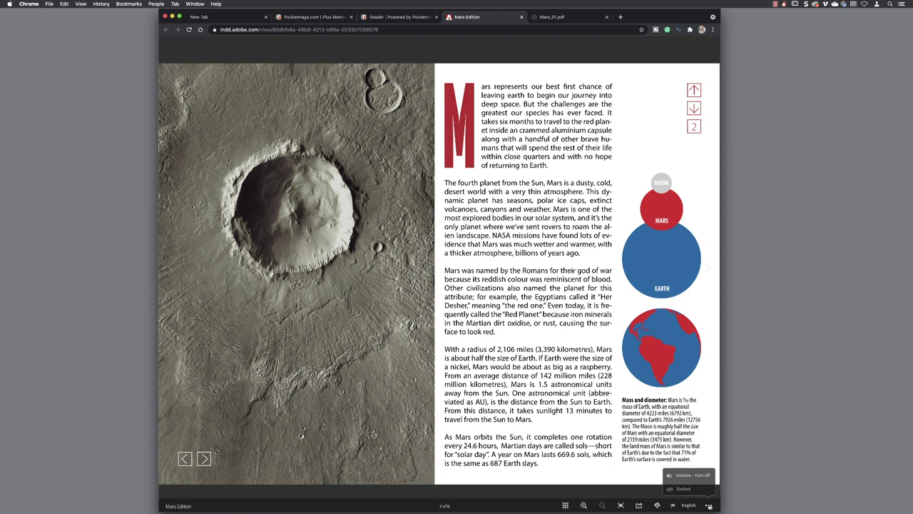
click(695, 489)
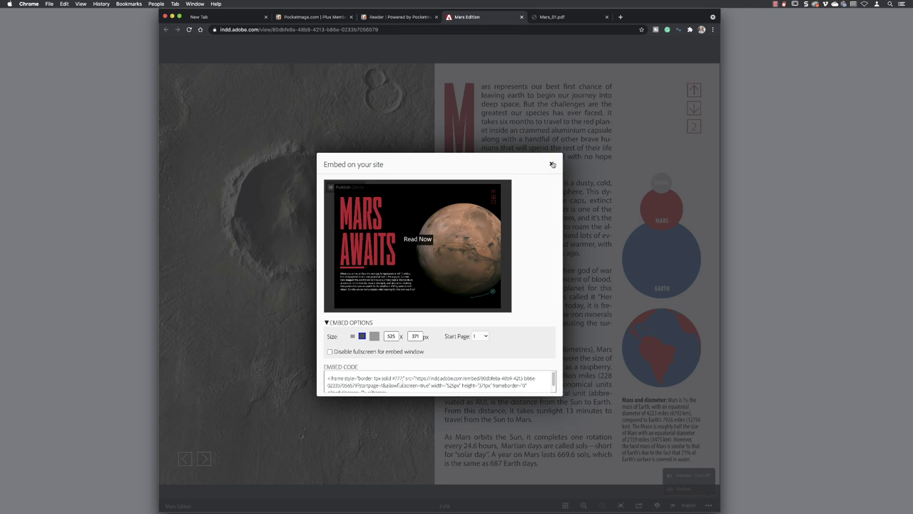
click(552, 163)
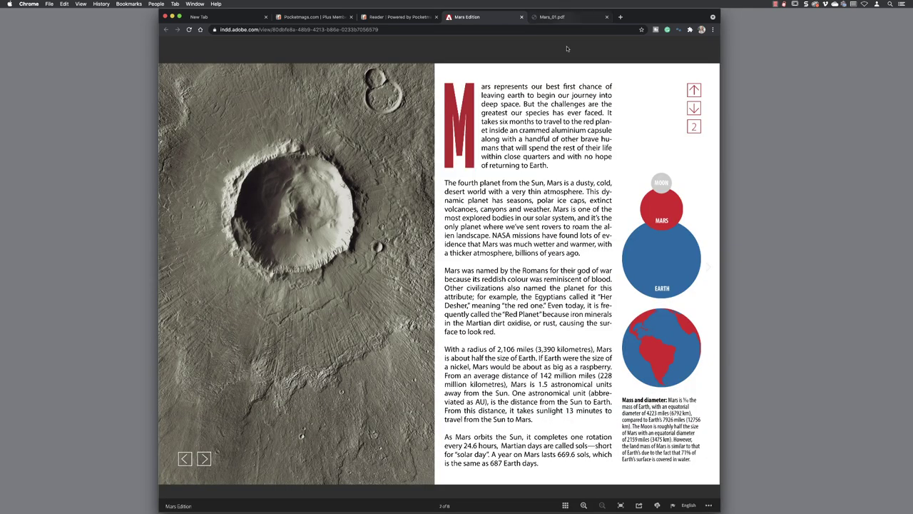